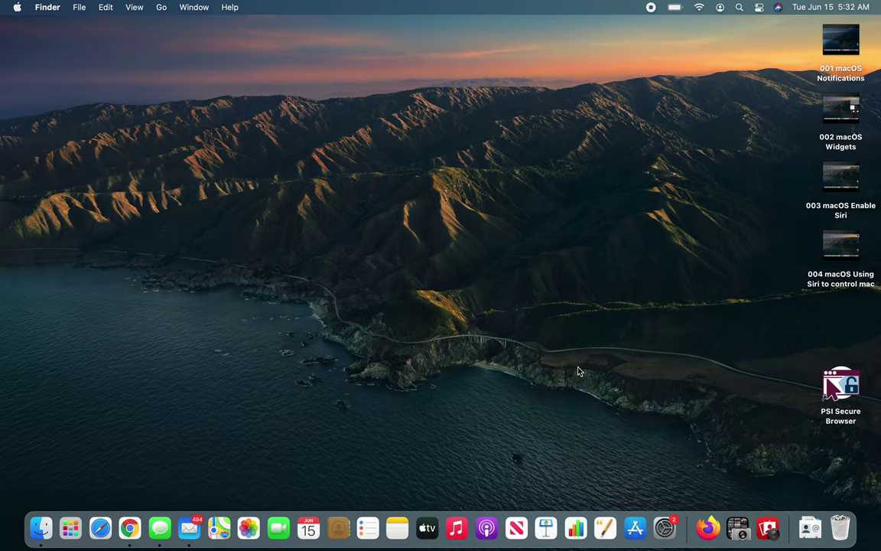
Launch System Preferences from the Apple menu and go to Accessibility
{"action": "left_click", "coordinate": [18, 7]}
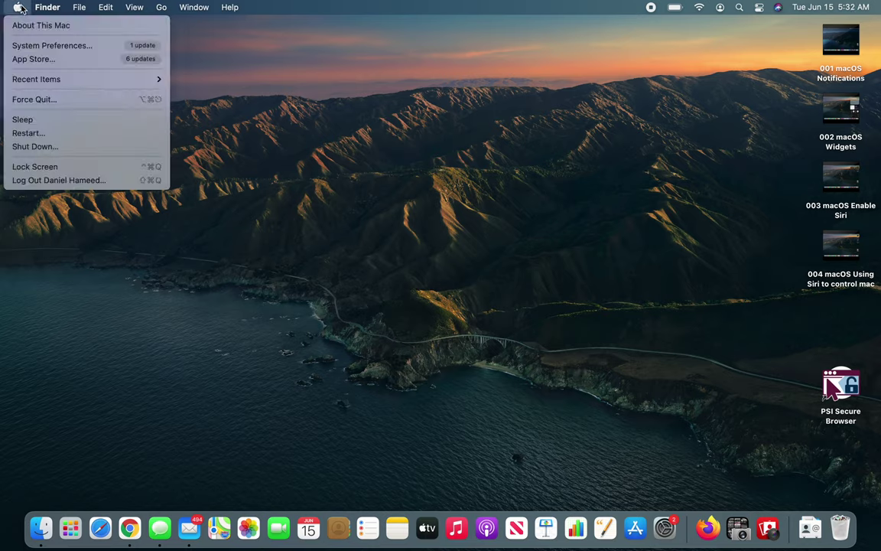
{"action": "left_click", "coordinate": [61, 47]}
{"action": "left_click", "coordinate": [442, 212]}
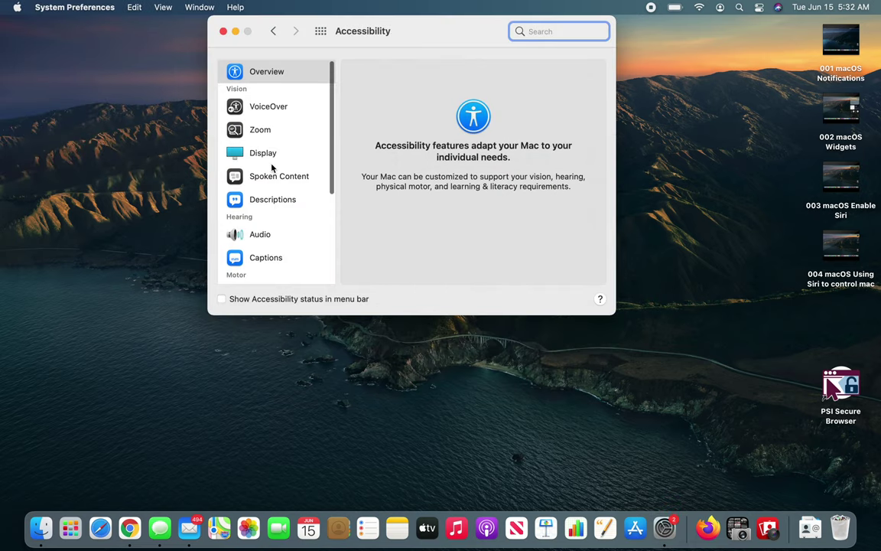
{"action": "scroll", "coordinate": [267, 168], "scroll_direction": "down", "scroll_amount": 2}
{"action": "scroll", "coordinate": [268, 168], "scroll_direction": "up", "scroll_amount": 2}
Select VoiceOver, then scroll the Accessibility sidebar down toward Voice Control
{"action": "left_click", "coordinate": [267, 112]}
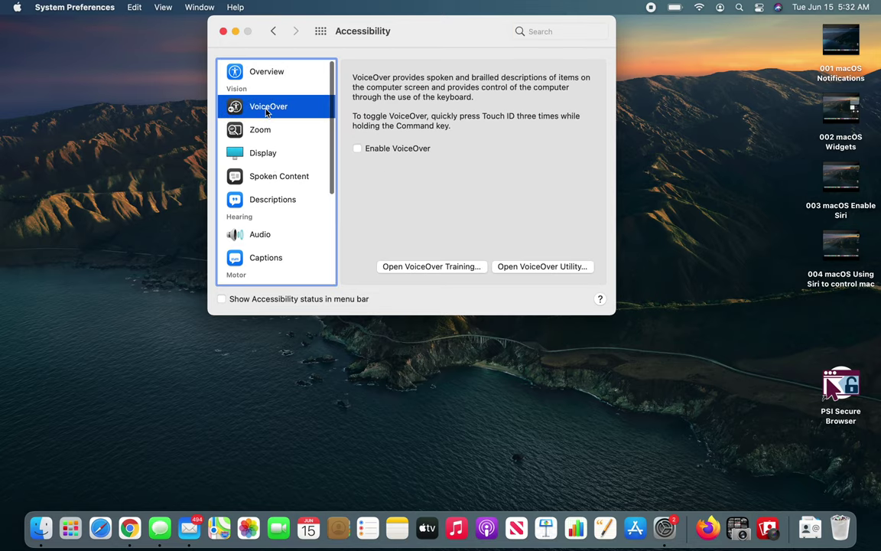
{"action": "scroll", "coordinate": [299, 182], "scroll_direction": "down", "scroll_amount": 3}
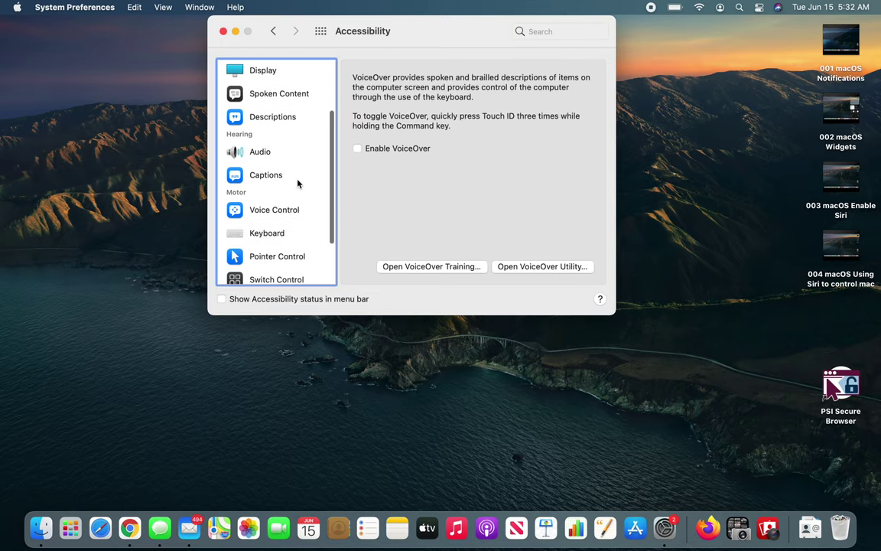
{"action": "scroll", "coordinate": [298, 183], "scroll_direction": "down", "scroll_amount": 3}
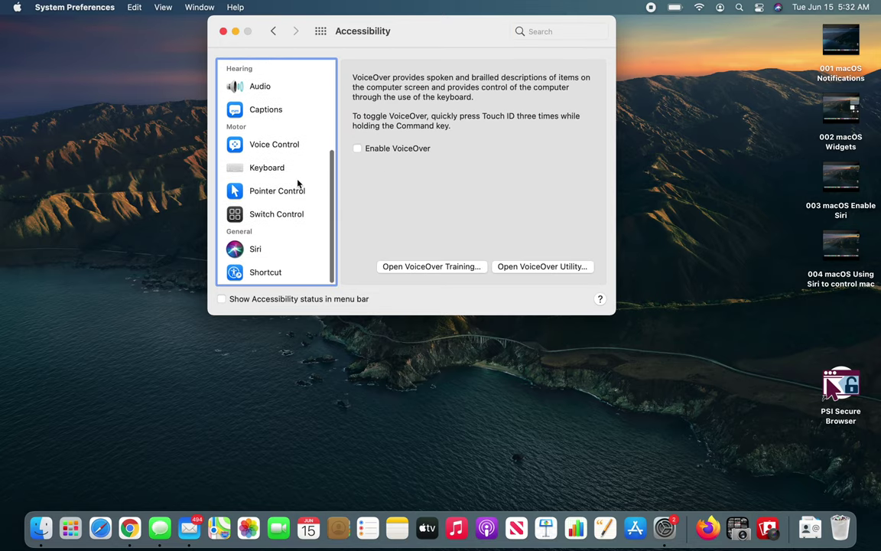
{"action": "scroll", "coordinate": [299, 183], "scroll_direction": "up", "scroll_amount": 5}
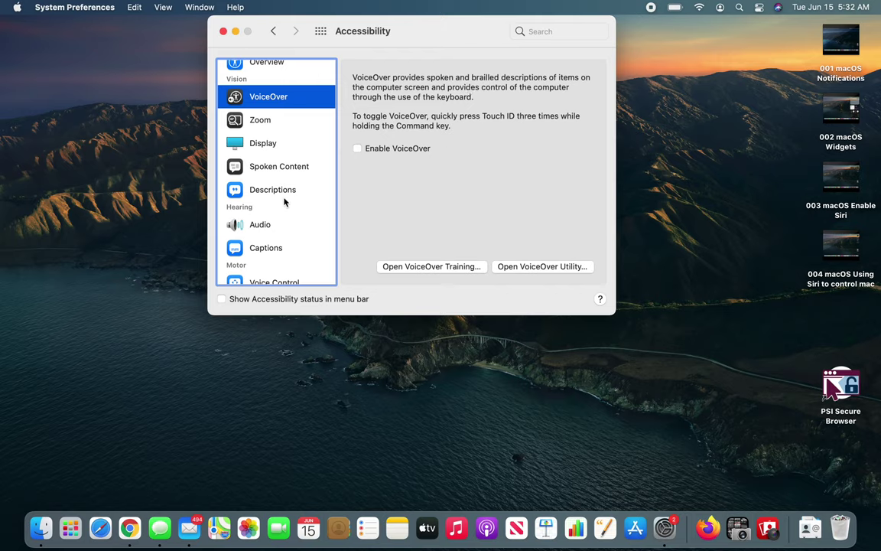
{"action": "scroll", "coordinate": [285, 199], "scroll_direction": "up", "scroll_amount": 1}
{"action": "scroll", "coordinate": [285, 199], "scroll_direction": "down", "scroll_amount": 5}
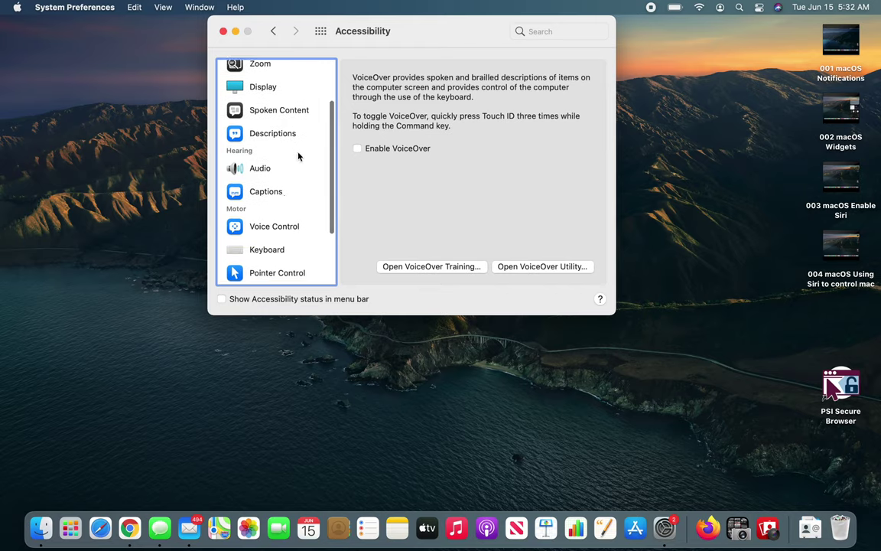
{"action": "scroll", "coordinate": [297, 153], "scroll_direction": "down", "scroll_amount": 2}
{"action": "scroll", "coordinate": [298, 157], "scroll_direction": "down", "scroll_amount": 1}
Select Voice Control, check Enable Voice Control, and unlock with the account password
{"action": "left_click", "coordinate": [285, 185]}
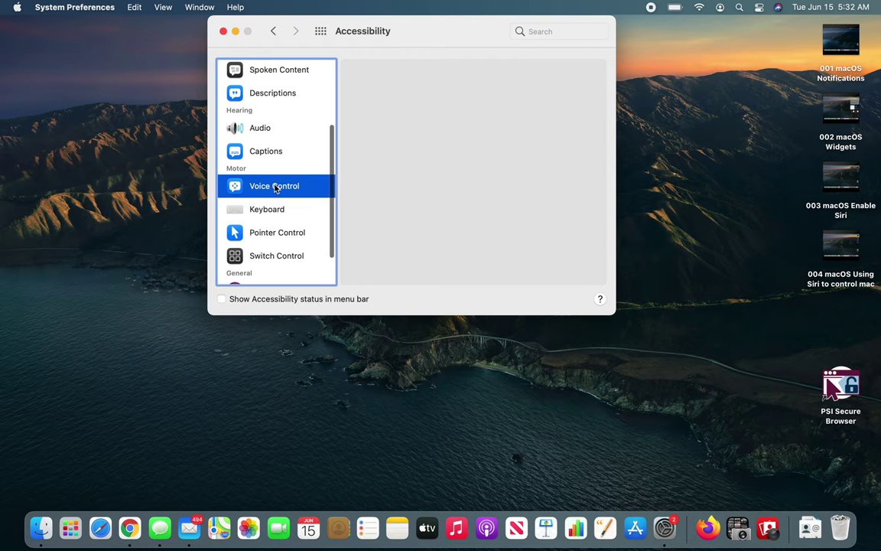
{"action": "left_click", "coordinate": [380, 106]}
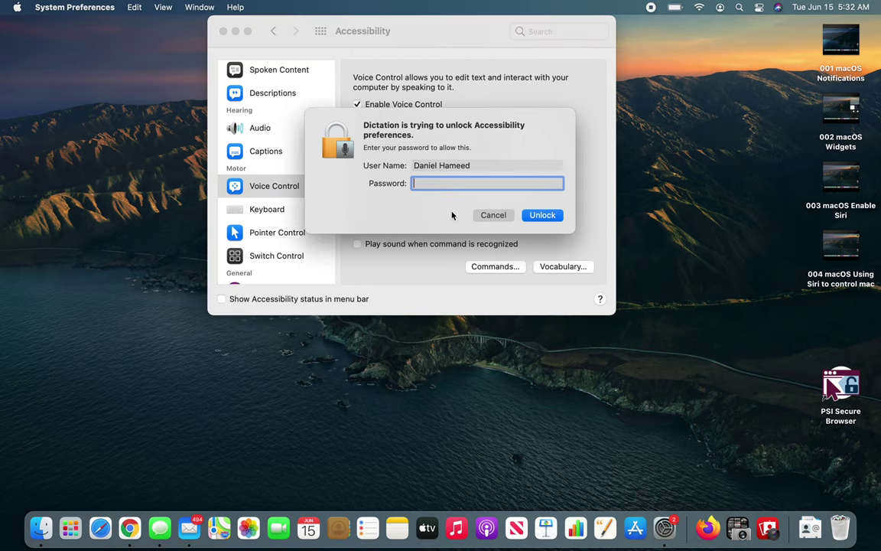
{"action": "type", "text": "*********"}
{"action": "key", "text": "Return"}
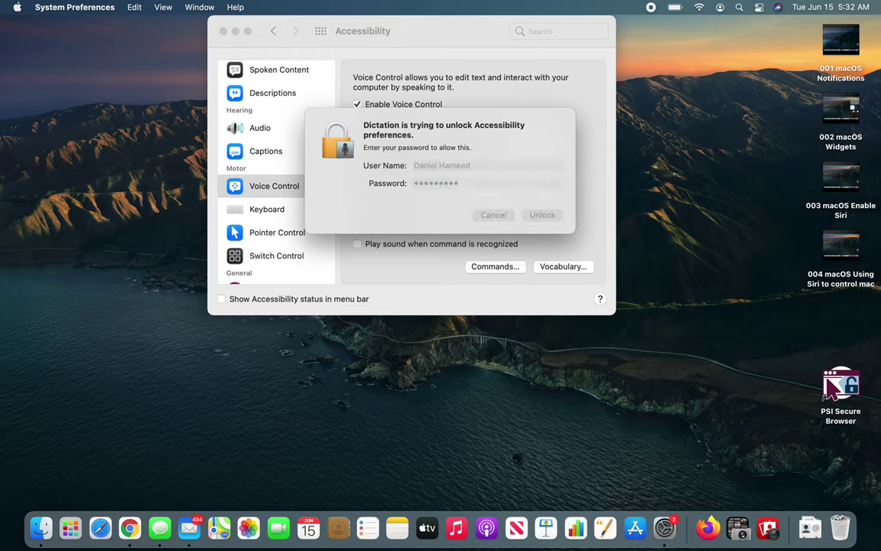
{"action": "type", "text": "*********"}
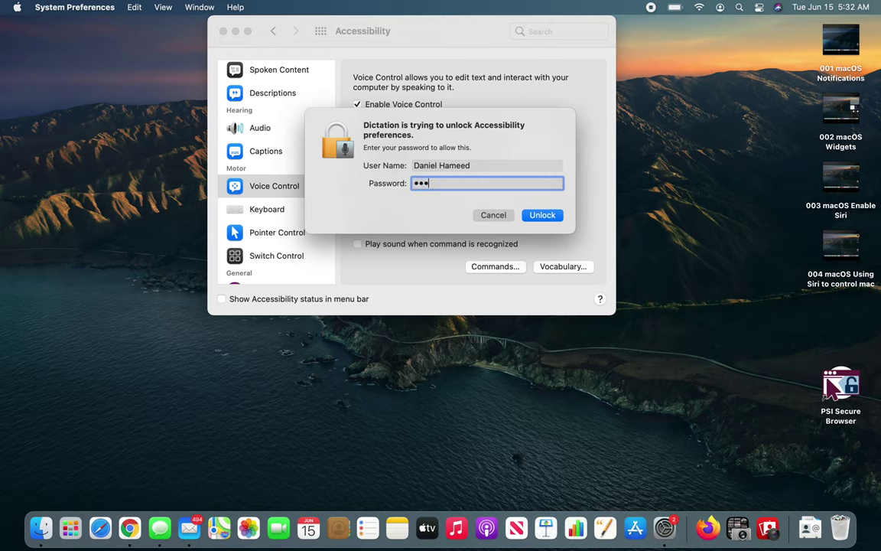
{"action": "key", "text": "Return"}
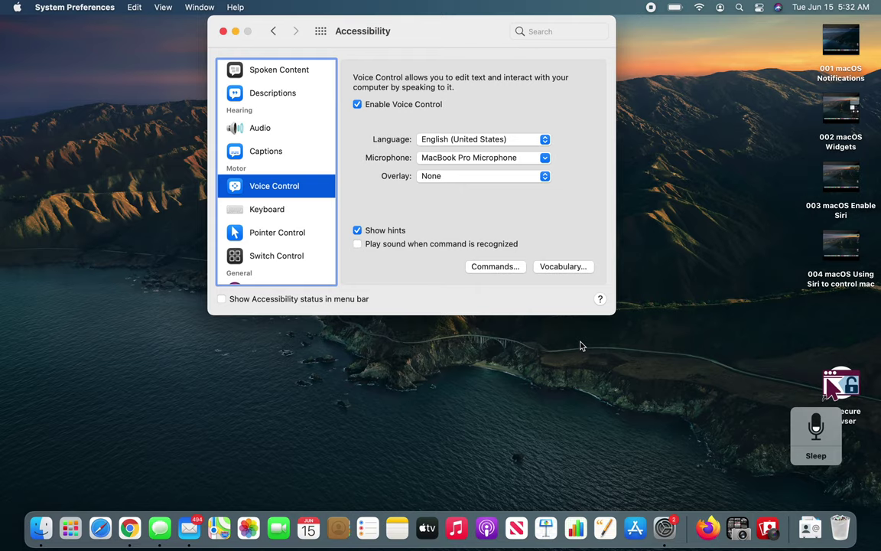
Sleep and then wake Voice Control from its widget, and close System Preferences
{"action": "left_click", "coordinate": [808, 455]}
{"action": "left_click", "coordinate": [804, 454]}
{"action": "left_click", "coordinate": [223, 32]}
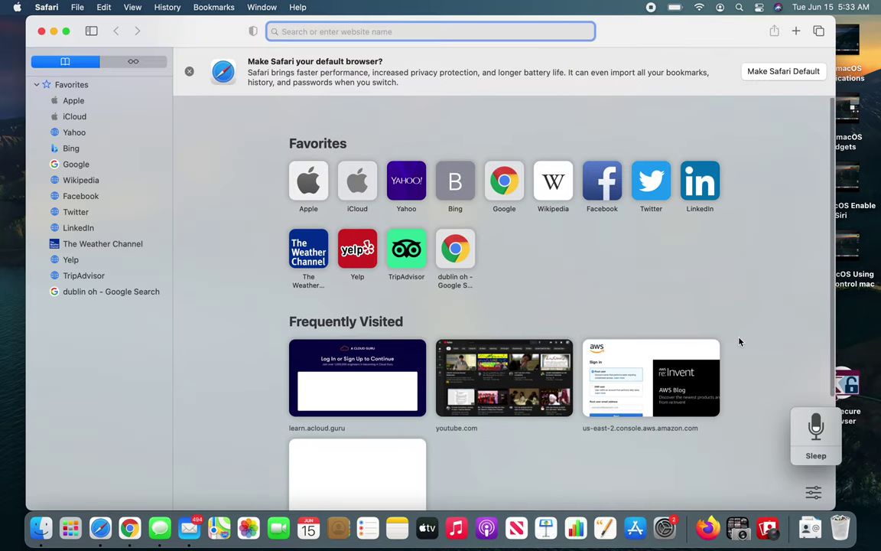
Select and delete the long dictated sentence so Safari's address bar is empty
{"action": "type", "text": "And Safari is open"}
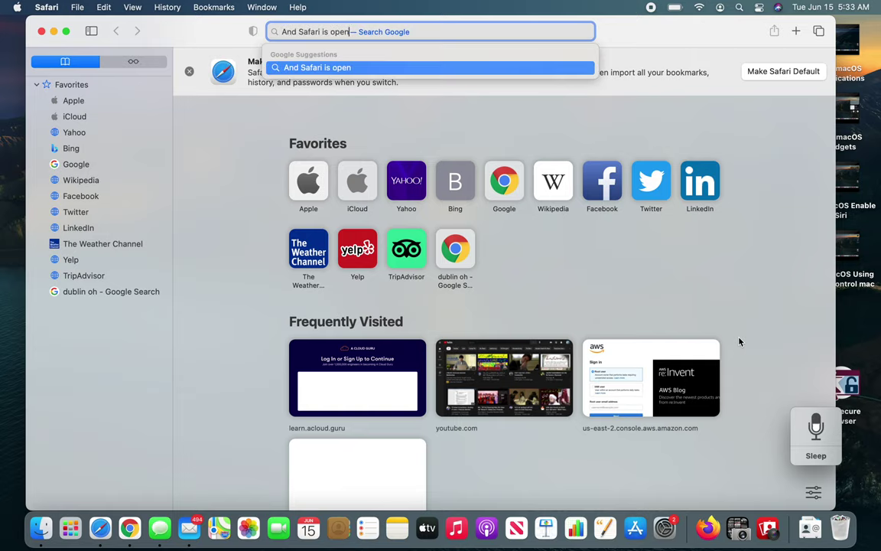
{"action": "type", "text": " and I can see that it's listening to me"}
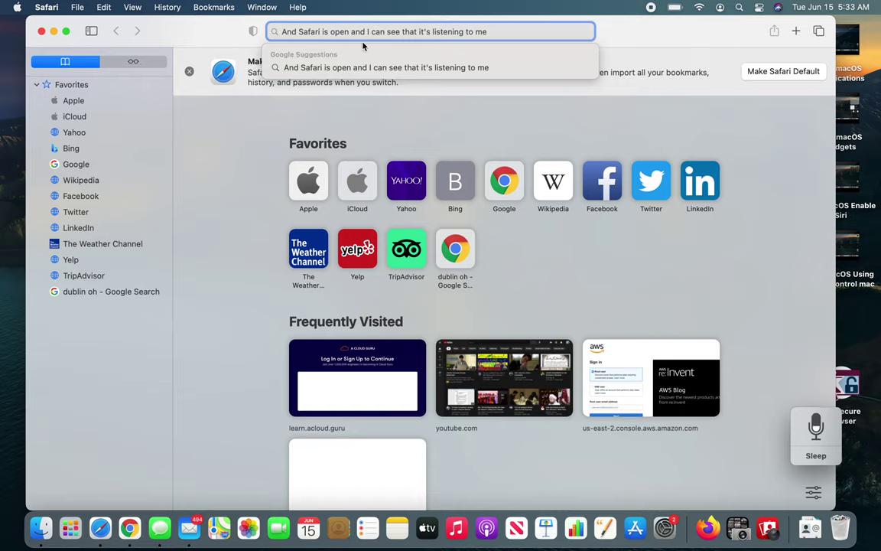
{"action": "type", "text": " it typed everything that I am saying"}
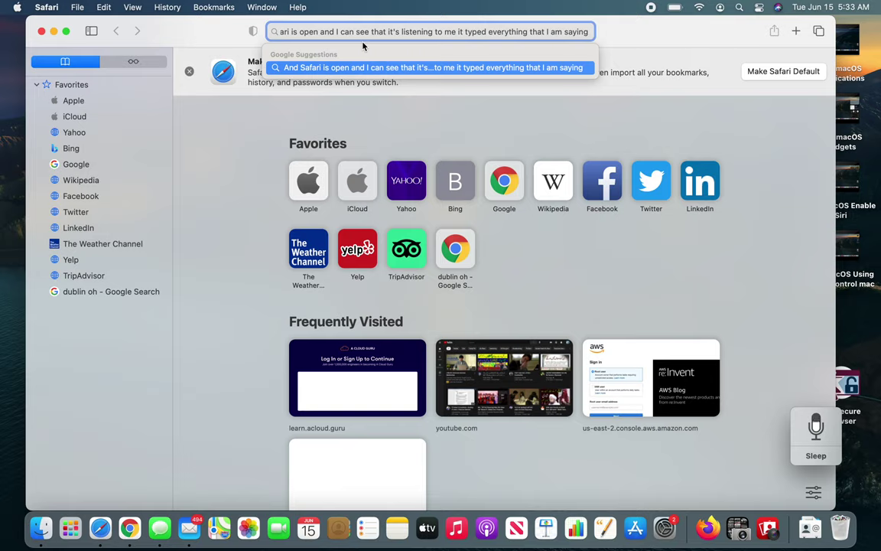
{"action": "type", "text": " dad is going to be a problem if somebody is using correct"}
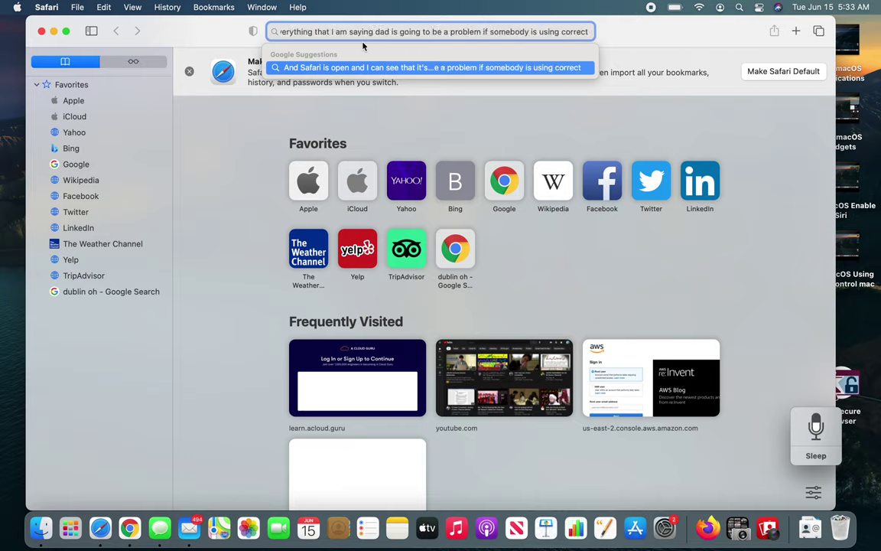
{"action": "type", "text": " remove everything"}
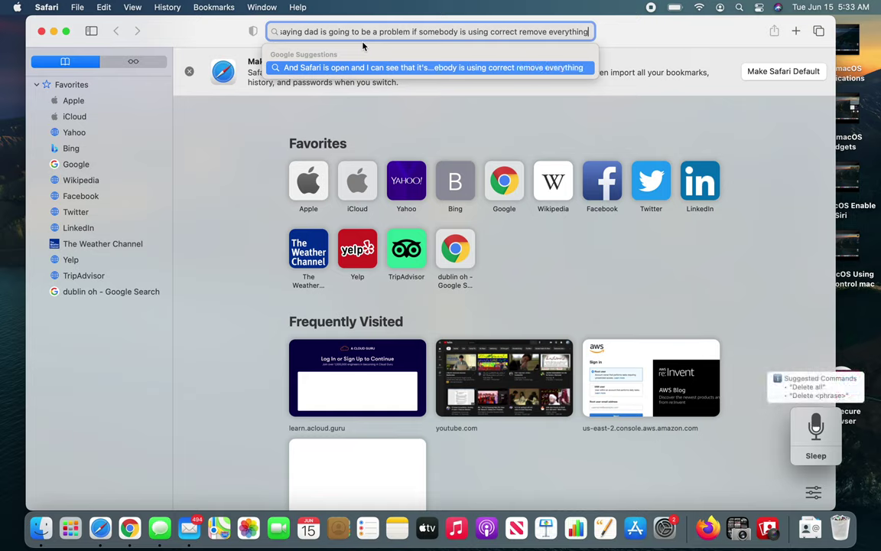
{"action": "key", "text": "super+a"}
{"action": "key", "text": "BackSpace"}
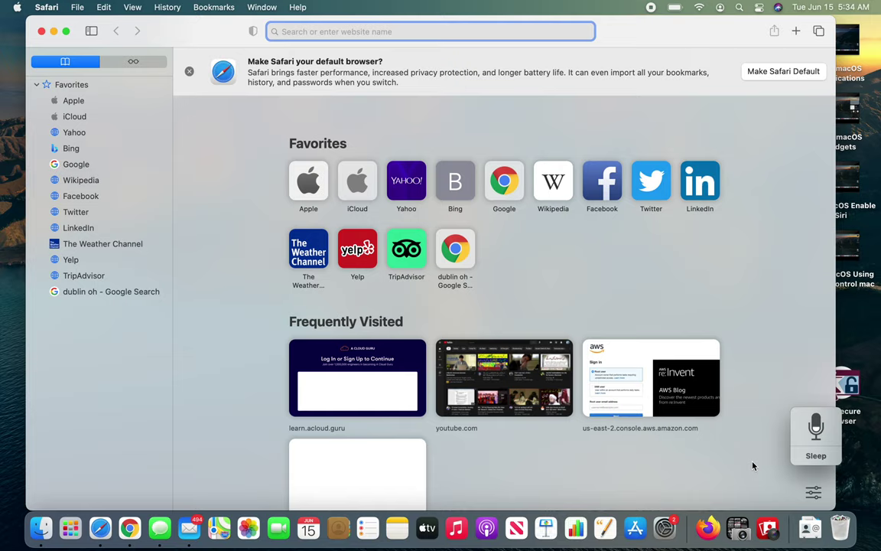
Enter 'Yahoo.com' in Safari's address bar and load the Yahoo home page
{"action": "type", "text": "Yahoo.com"}
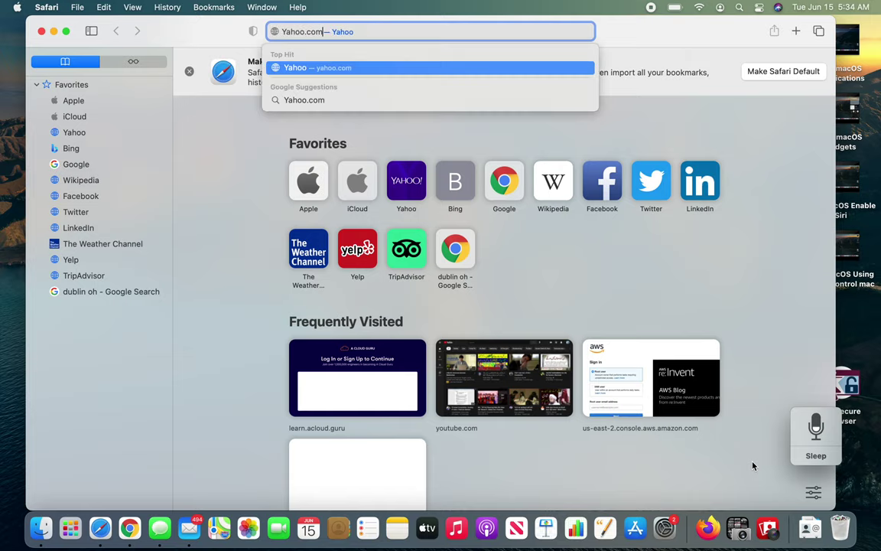
{"action": "key", "text": "Return"}
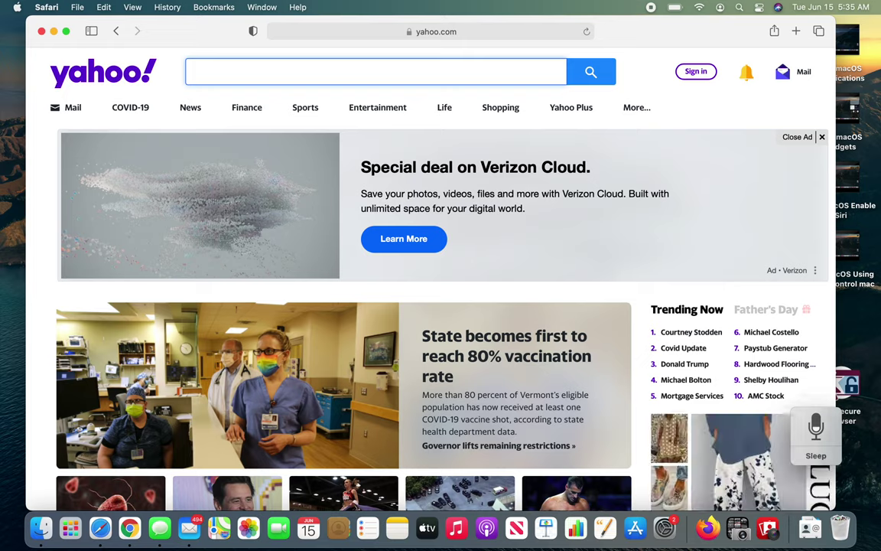
Put Voice Control to sleep and erase 'show me all the commands' from Yahoo's search box
{"action": "type", "text": "show me all the commands"}
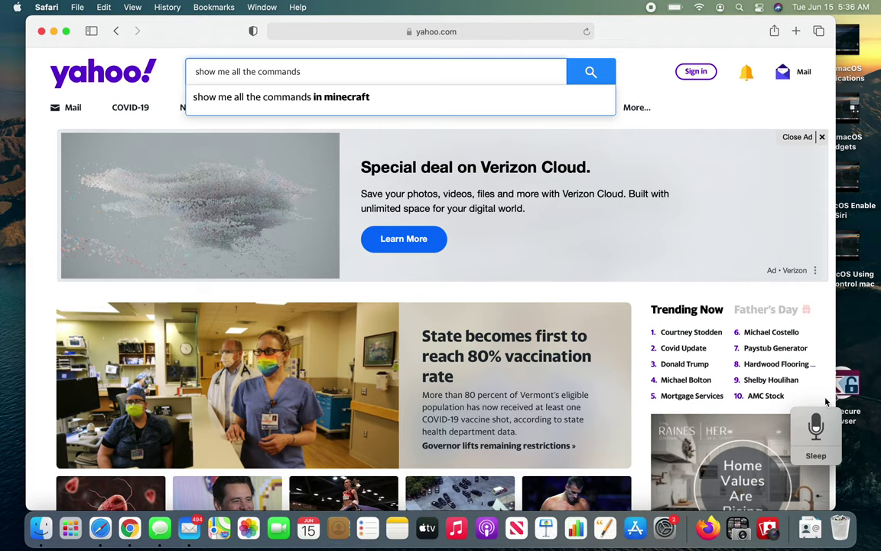
{"action": "left_click", "coordinate": [813, 459]}
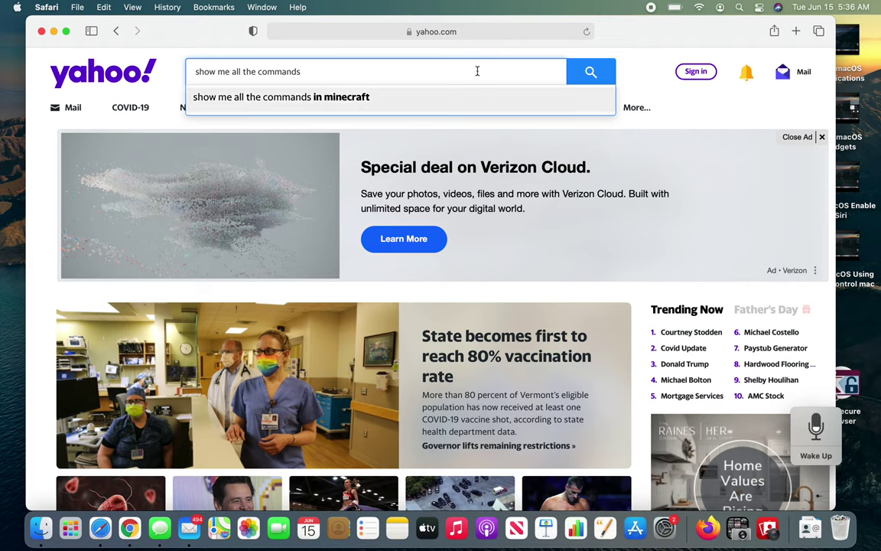
{"action": "key", "text": "alt+shift+Left"}
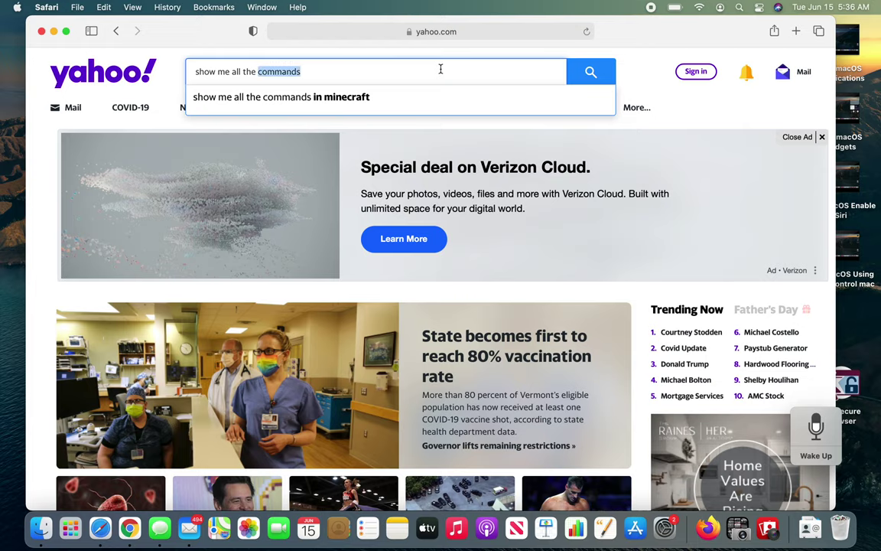
{"action": "key", "text": "Right"}
{"action": "key", "text": "BackSpace"}
{"action": "key", "text": "BackSpace"}
{"action": "key", "text": "BackSpace"}
{"action": "key", "text": "BackSpace"}
{"action": "key", "text": "BackSpace"}
{"action": "key", "text": "BackSpace"}
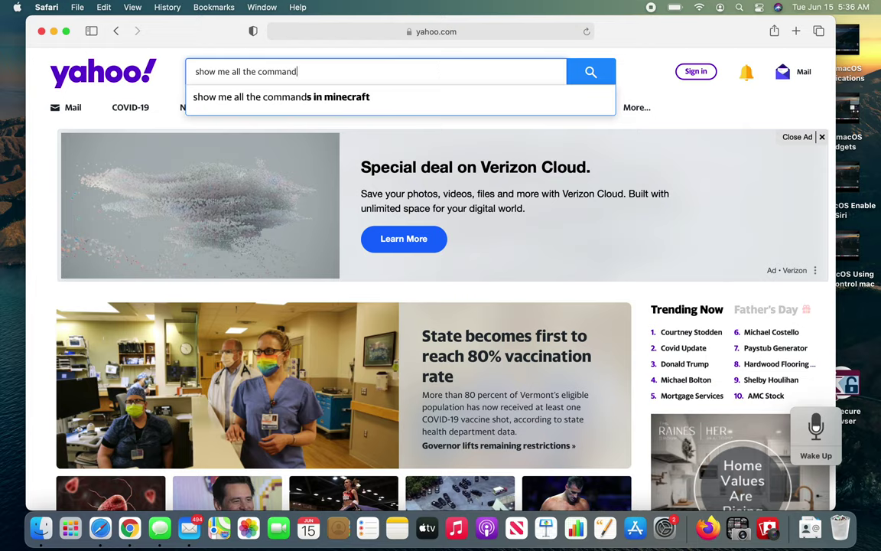
{"action": "key", "text": "BackSpace"}
{"action": "key", "text": "BackSpace"}
{"action": "key", "text": "BackSpace"}
{"action": "key", "text": "BackSpace"}
{"action": "key", "text": "BackSpace"}
{"action": "key", "text": "BackSpace"}
{"action": "key", "text": "BackSpace"}
{"action": "key", "text": "BackSpace"}
{"action": "key", "text": "BackSpace"}
{"action": "key", "text": "BackSpace"}
{"action": "key", "text": "BackSpace"}
{"action": "key", "text": "BackSpace"}
{"action": "key", "text": "BackSpace"}
{"action": "key", "text": "BackSpace"}
{"action": "key", "text": "BackSpace"}
{"action": "key", "text": "BackSpace"}
{"action": "key", "text": "BackSpace"}
{"action": "key", "text": "BackSpace"}
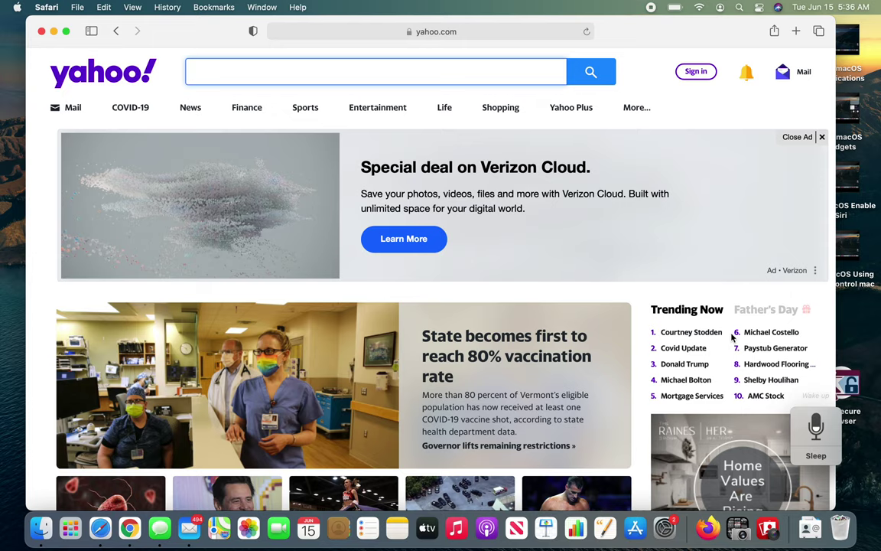
Close Safari by voice and scroll through Voice Control's Commands list
{"action": "type", "text": "Close safari"}
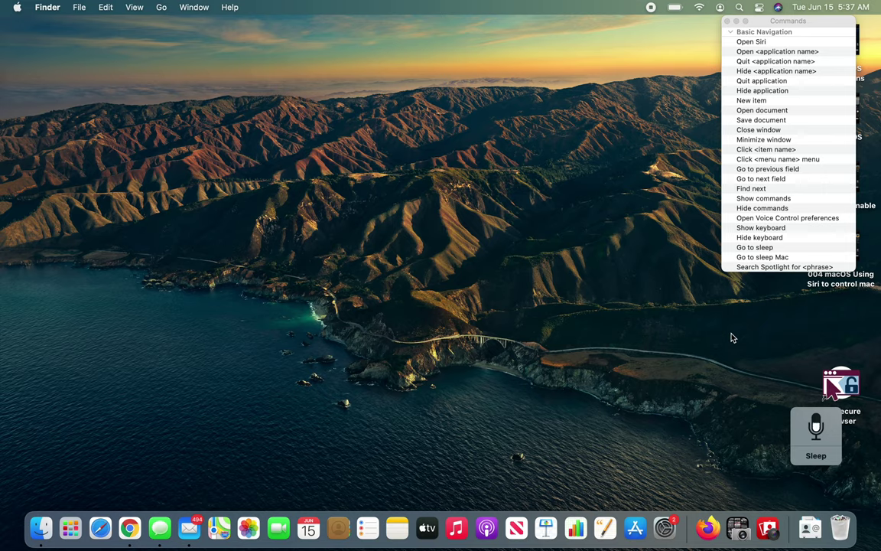
{"action": "scroll", "coordinate": [766, 162], "scroll_direction": "down", "scroll_amount": 5}
{"action": "scroll", "coordinate": [820, 164], "scroll_direction": "down", "scroll_amount": 10}
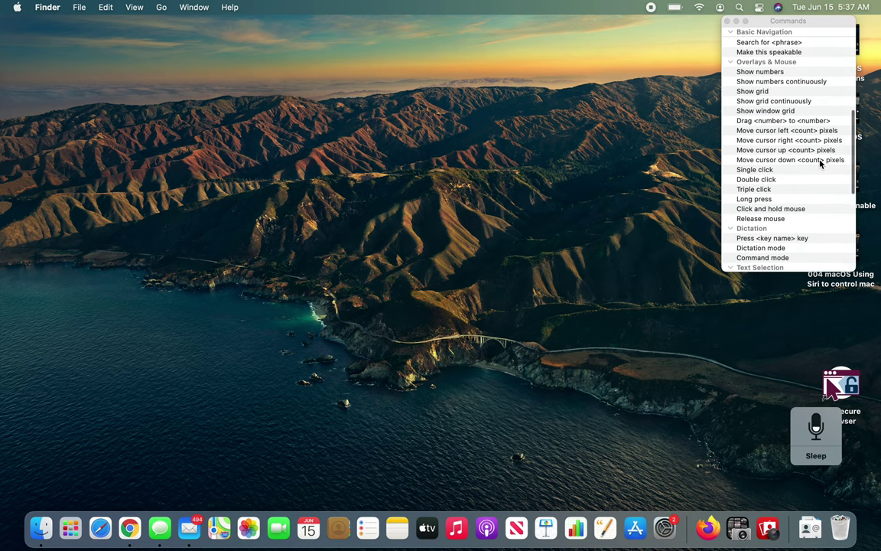
{"action": "scroll", "coordinate": [820, 164], "scroll_direction": "up", "scroll_amount": 15}
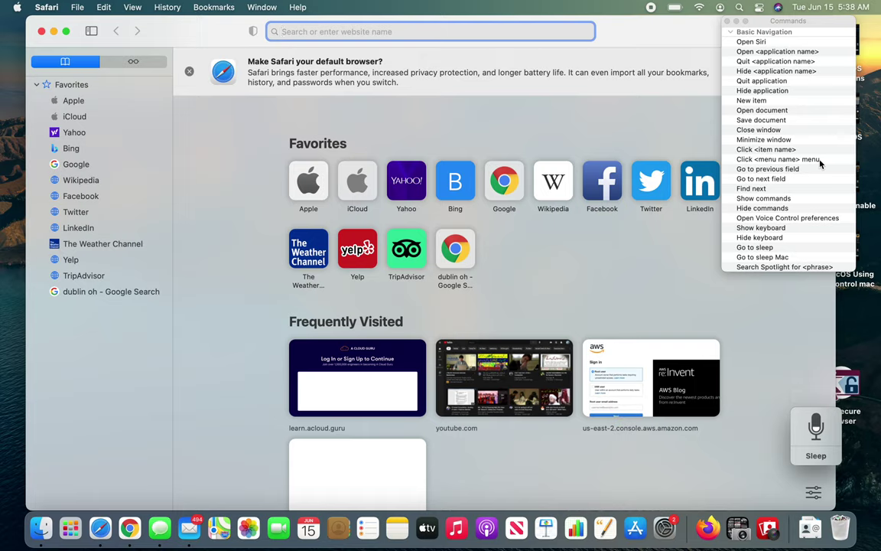
Enter 'Wikipedia' in Safari's address bar and load the wikipedia.org portal
{"action": "type", "text": "Wikipedia.org — Wikipedia"}
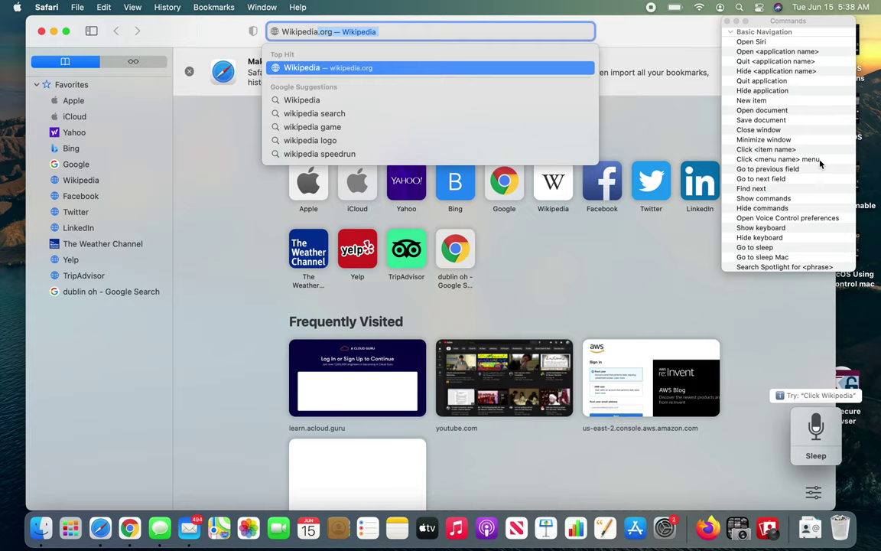
{"action": "key", "text": "Return"}
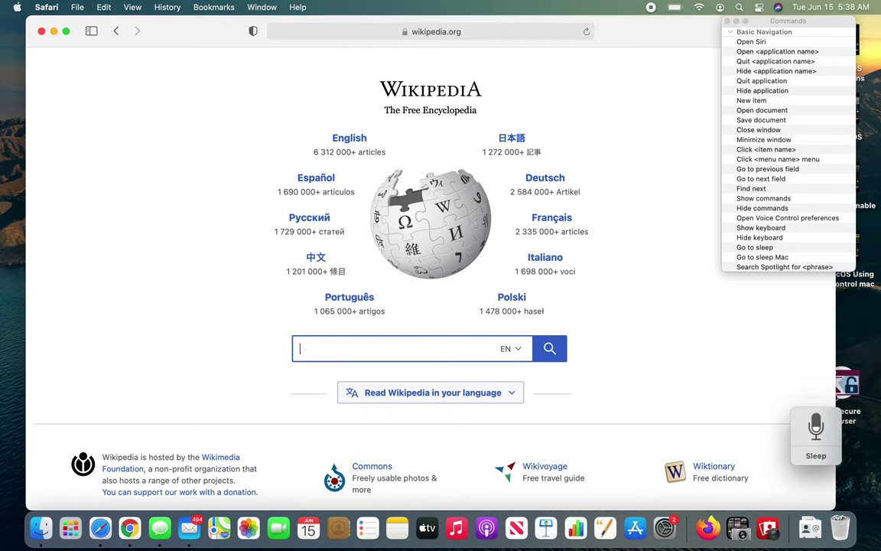
Search Wikipedia for 'Pakistan' to open its English article
{"action": "type", "text": "Pakistan"}
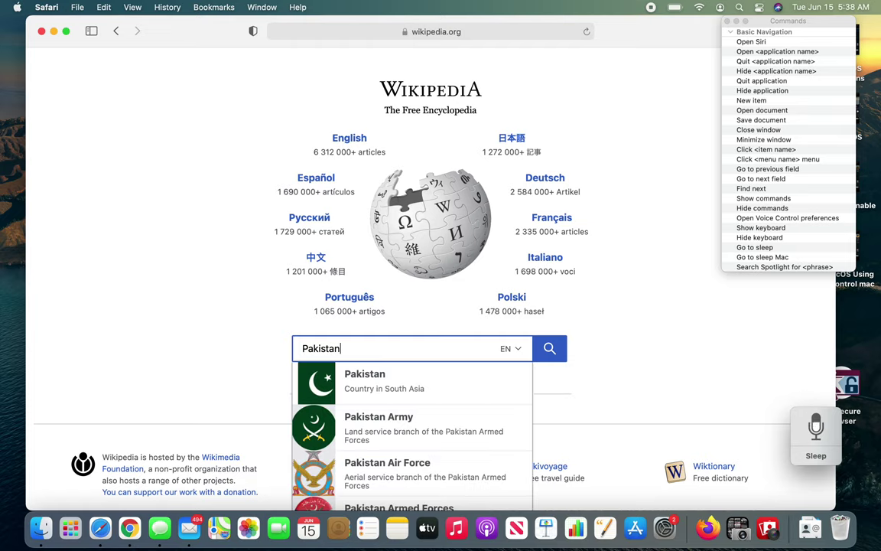
{"action": "key", "text": "Return"}
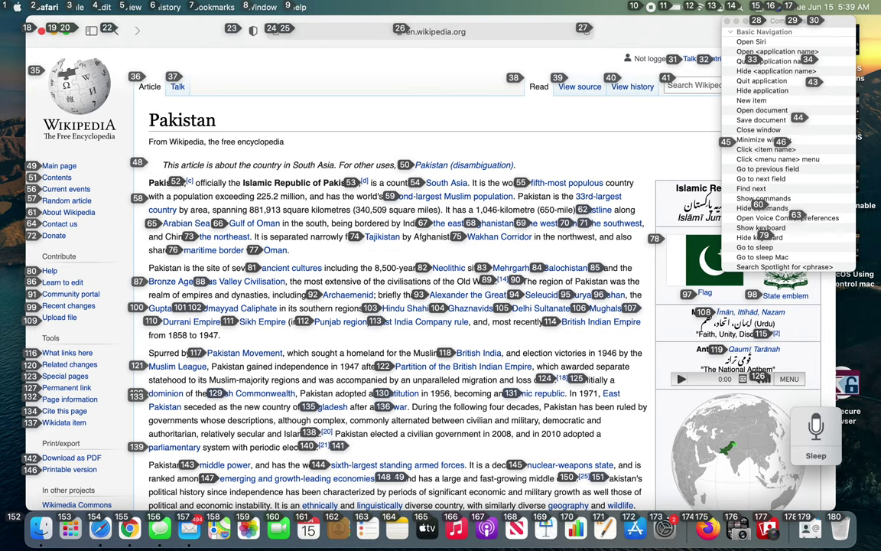
Follow the British India link, then go back to the Pakistan article
{"action": "left_click", "coordinate": [489, 353]}
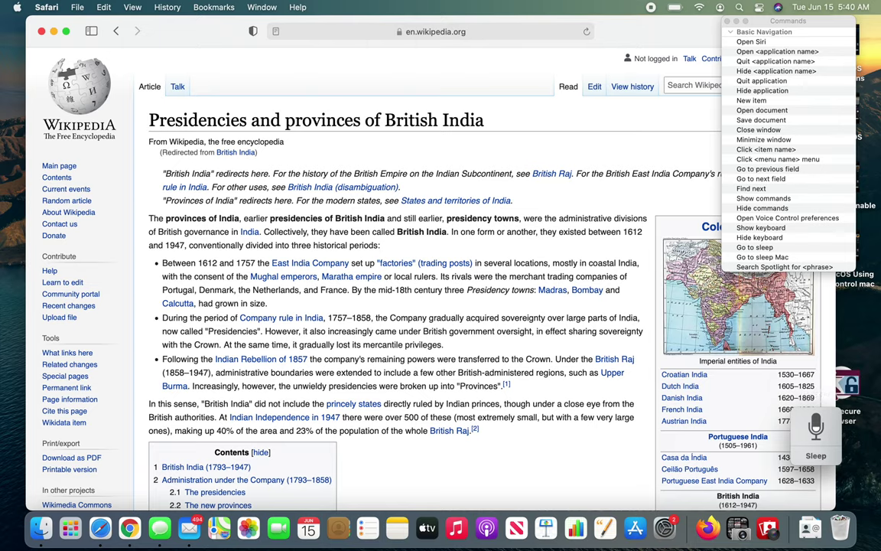
{"action": "key", "text": "super+bracketleft"}
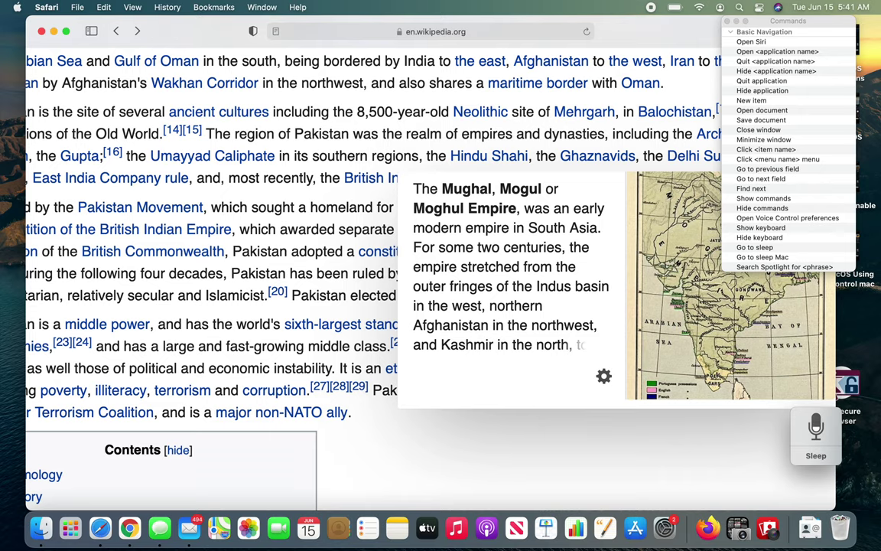
Zoom the Wikipedia Pakistan article out twice until it is back to normal size
{"action": "key", "text": "super+minus"}
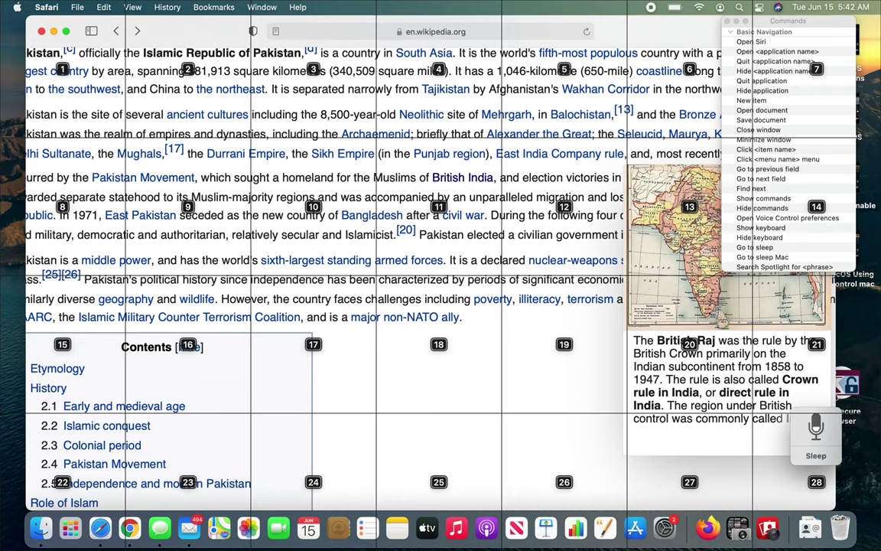
{"action": "key", "text": "super+minus"}
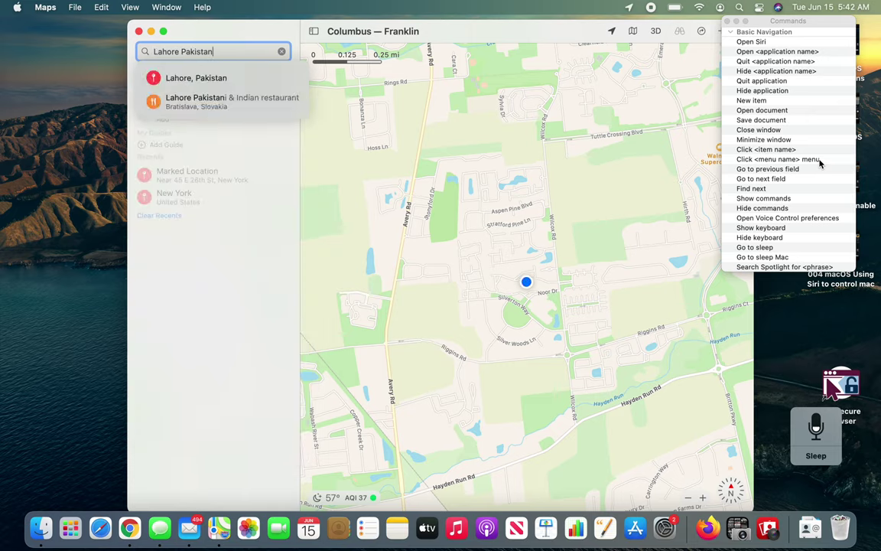
Run the 'Lahore Pakistan' search in Maps to pin Lahore with its place card
{"action": "key", "text": "Return"}
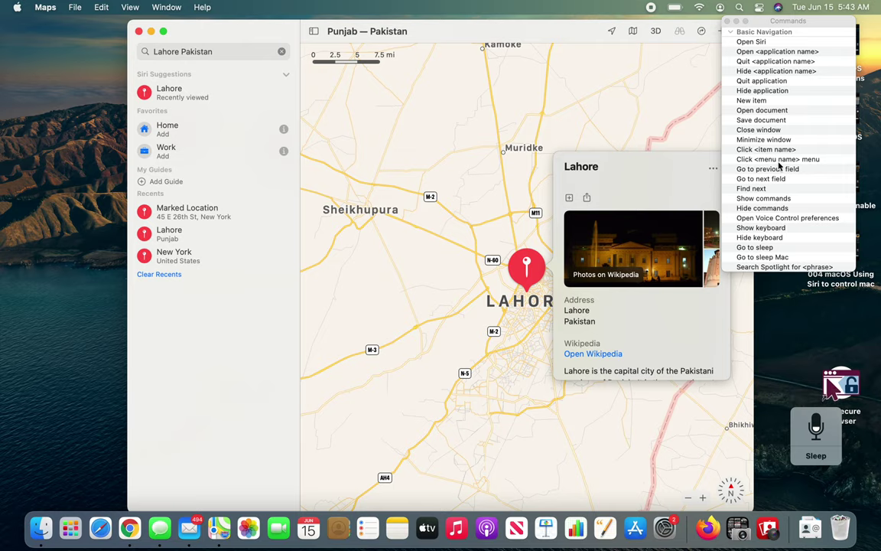
Zoom the map in on Lahore and back out to show Sheikhupura and Muridke
{"action": "right_click", "coordinate": [484, 349]}
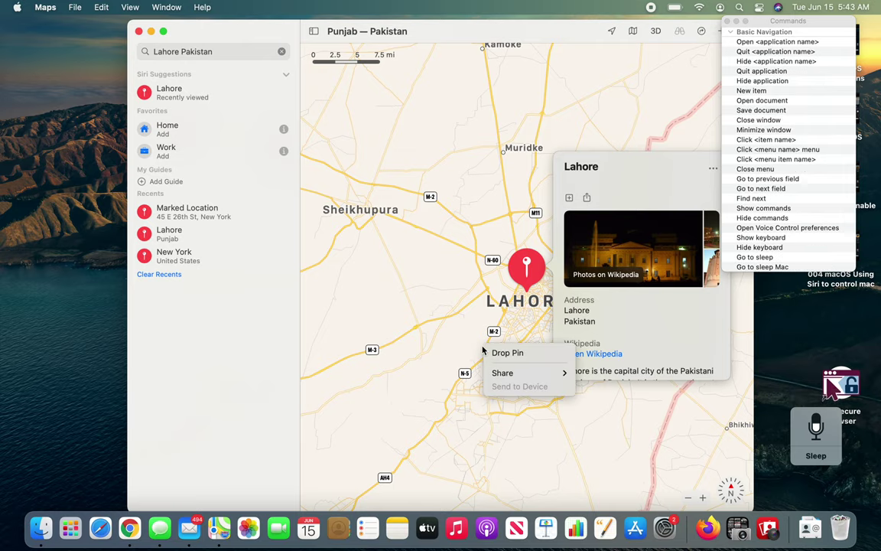
{"action": "left_click", "coordinate": [451, 344]}
{"action": "double_click", "coordinate": [450, 345]}
{"action": "scroll", "coordinate": [450, 344], "scroll_direction": "up", "scroll_amount": 5}
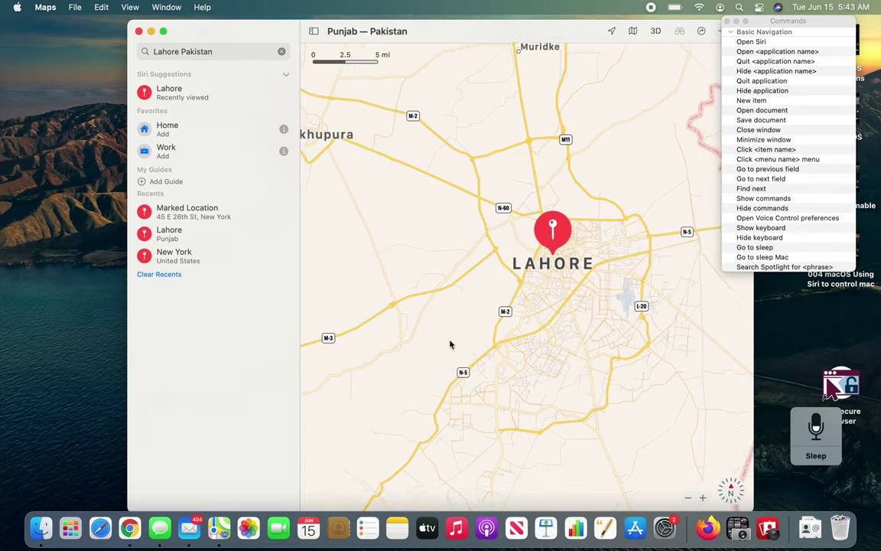
{"action": "scroll", "coordinate": [450, 344], "scroll_direction": "down", "scroll_amount": 5}
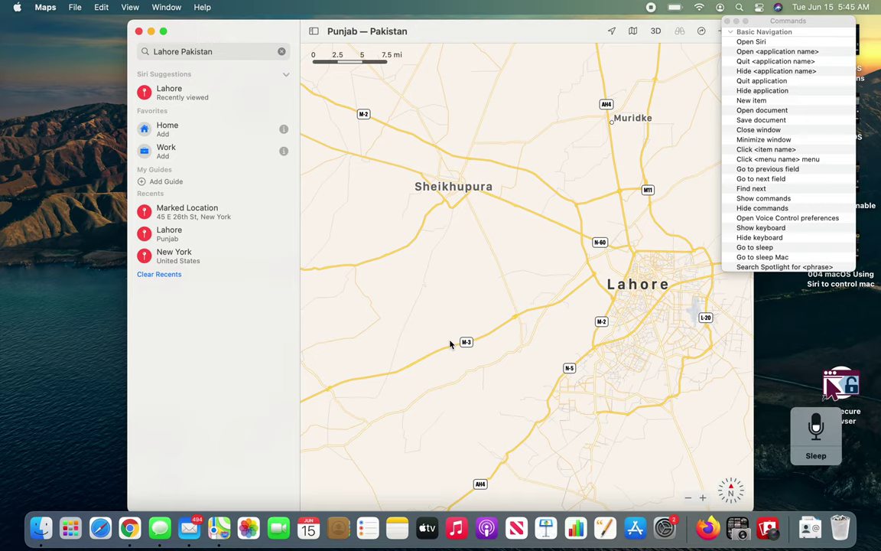
Clear the Lahore Pakistan search and enter 'Dublin Ohio' instead
{"action": "left_click", "coordinate": [281, 51]}
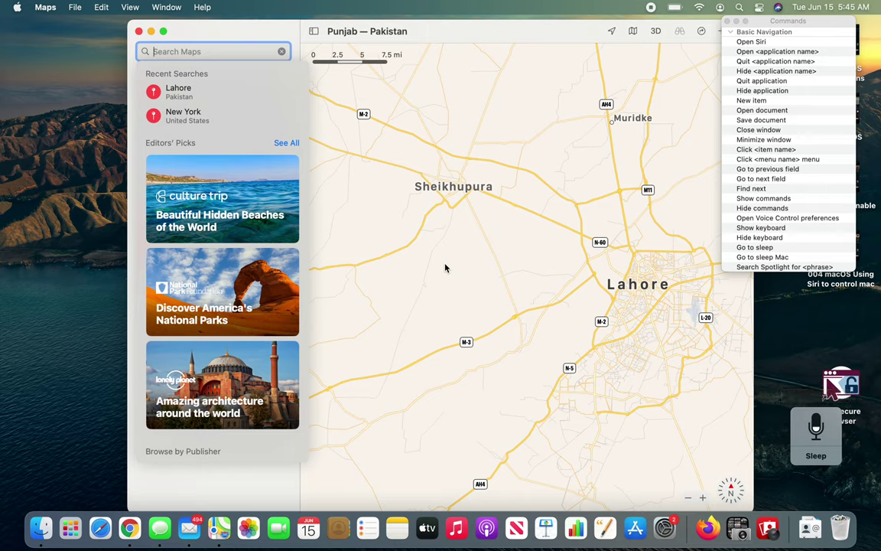
{"action": "type", "text": "Dublin Ohio"}
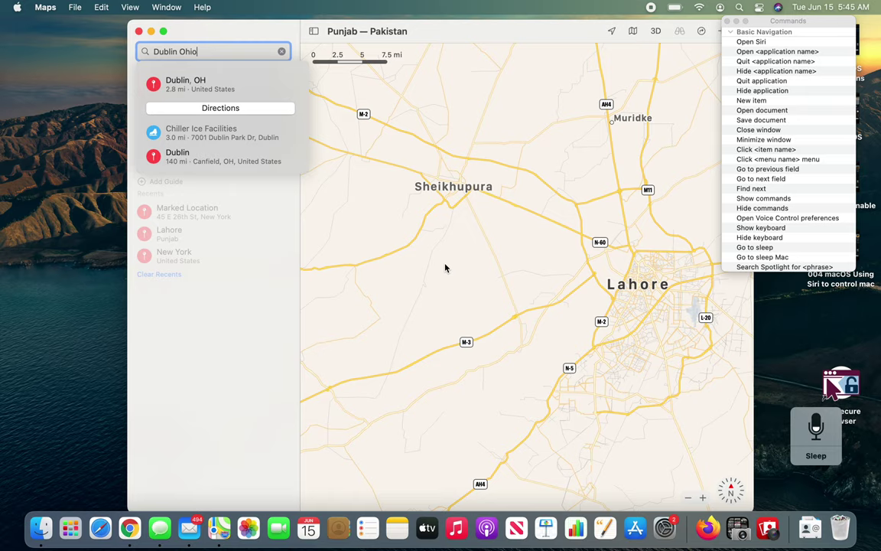
Search 'Dublin Ohio' to pin Dublin, OH, showing 3.7 mi and a 9-minute drive
{"action": "key", "text": "Return"}
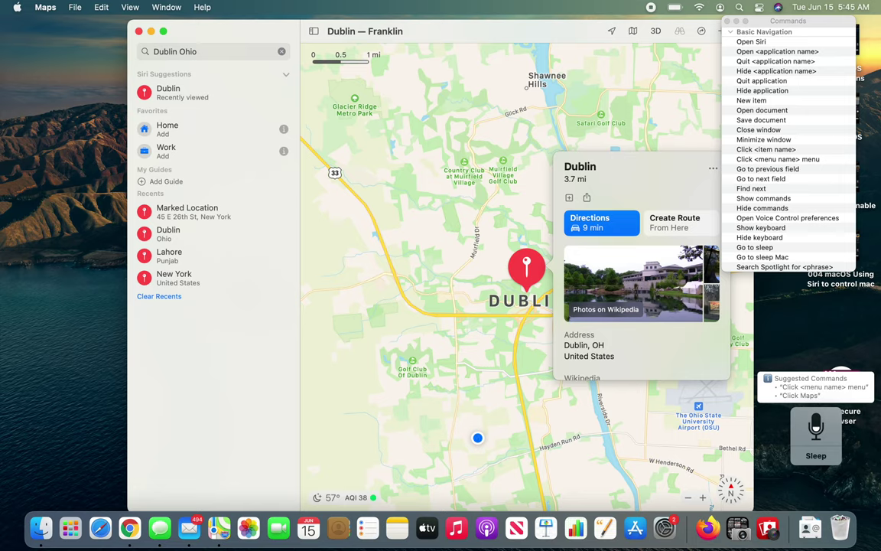
Clear the Dublin Ohio search from the Maps search field
{"action": "left_click", "coordinate": [282, 51]}
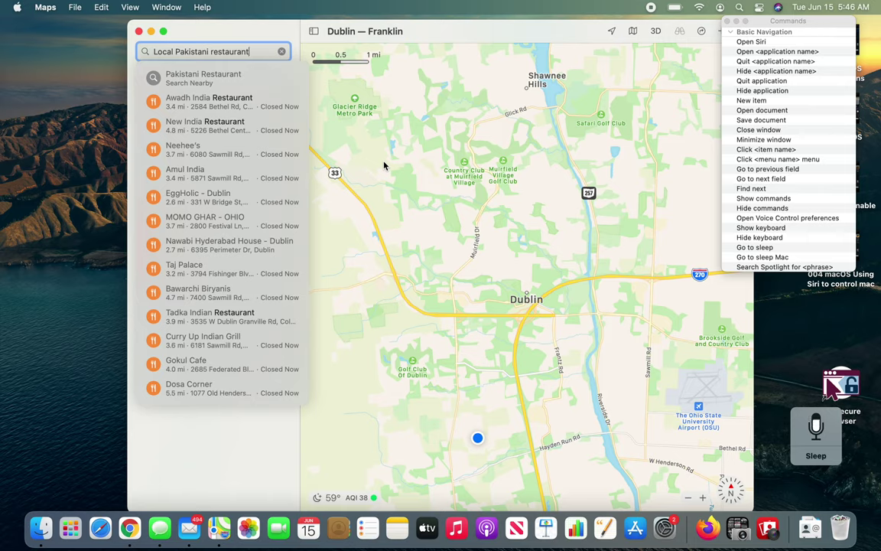
Append stray dictation 'all right so that's pretty much it I am going to try to' to the search
{"action": "type", "text": "all right so"}
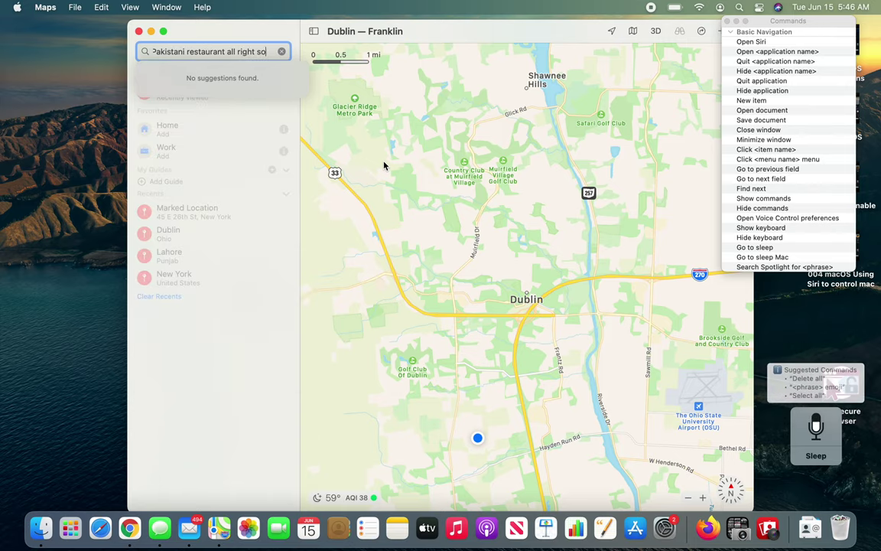
{"action": "type", "text": " that's pretty much it I am going to"}
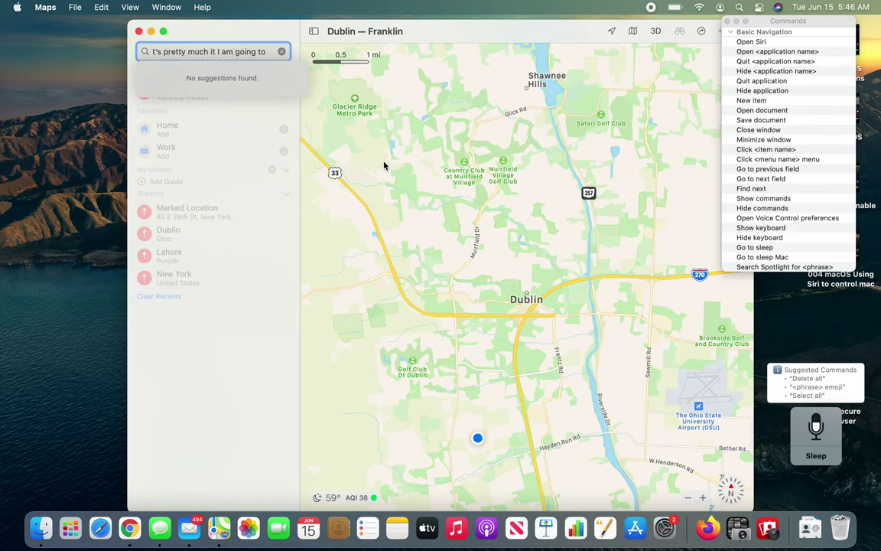
{"action": "type", "text": " try to"}
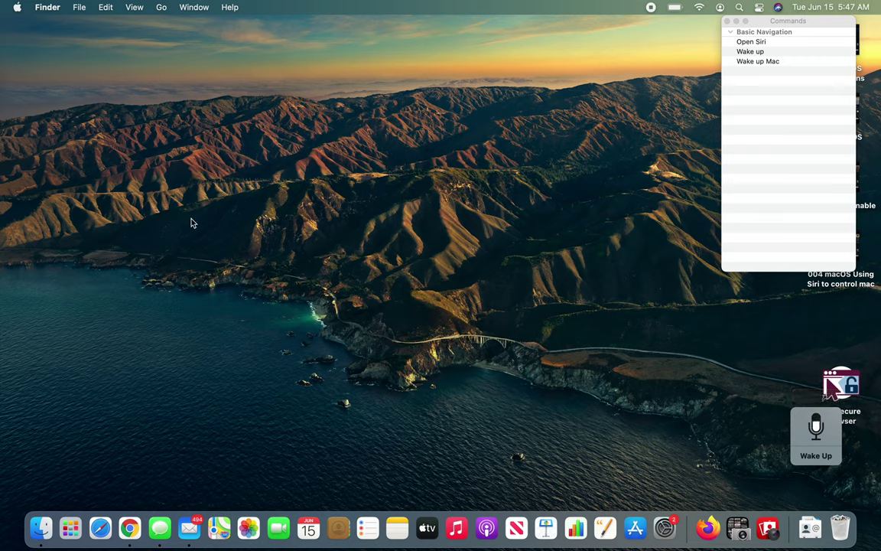
Dismiss the Apple menu and select Voice Control in the Accessibility preferences sidebar
{"action": "left_click", "coordinate": [17, 10]}
{"action": "mouse_move", "coordinate": [64, 79]}
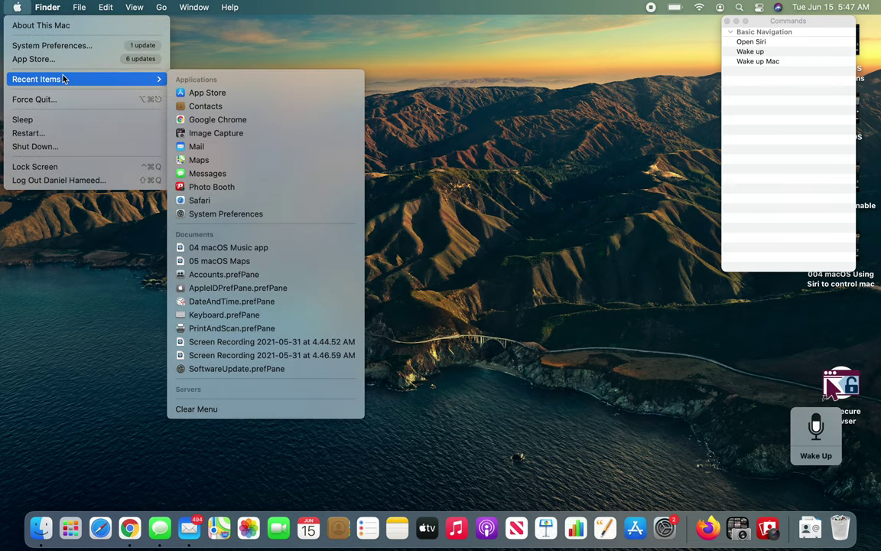
{"action": "left_click", "coordinate": [228, 28]}
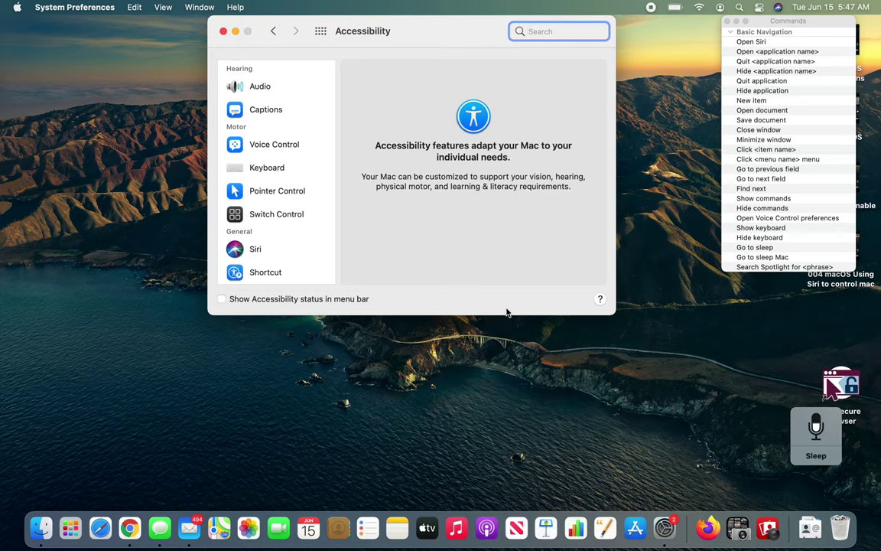
{"action": "left_click", "coordinate": [262, 145]}
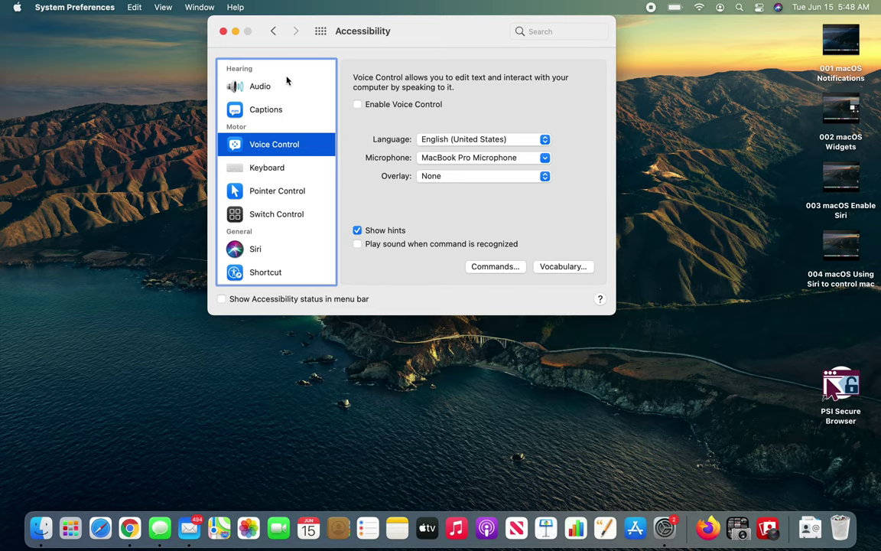
Close the Accessibility preferences window, leaving Voice Control off and the Finder desktop showing
{"action": "left_click", "coordinate": [222, 31]}
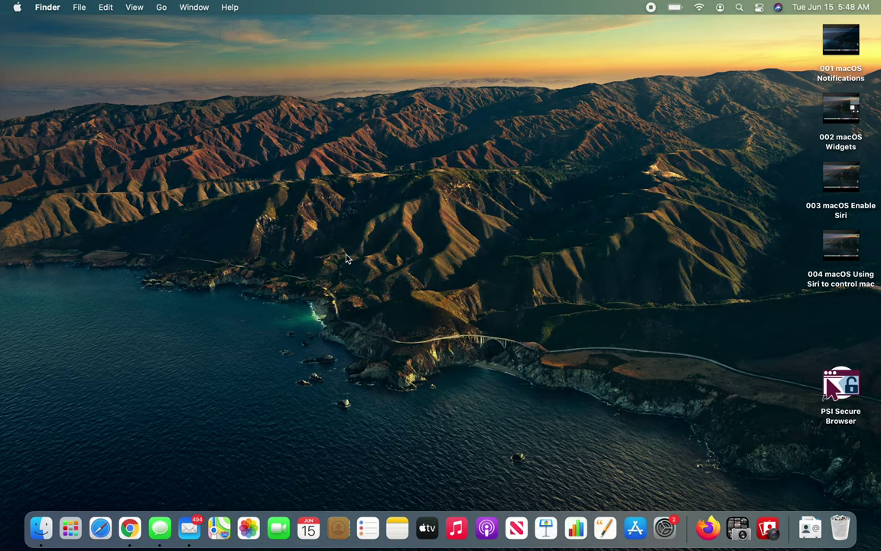